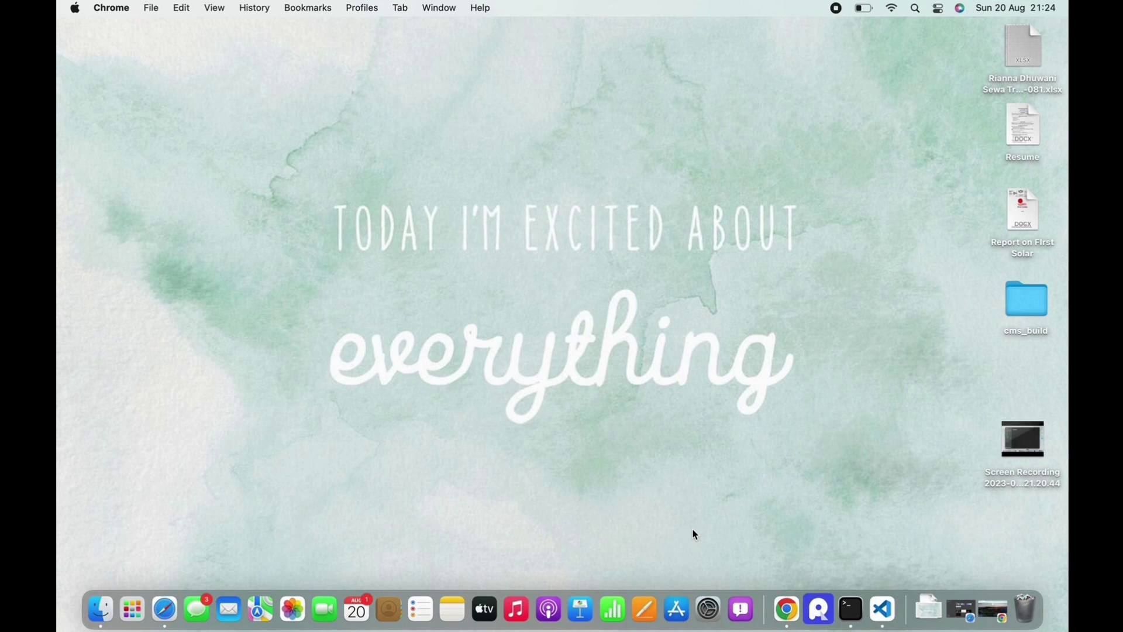
# - Briefly check the App Store and look up the Google Chrome download page in Safari, closing both
pyautogui.click(677, 608)
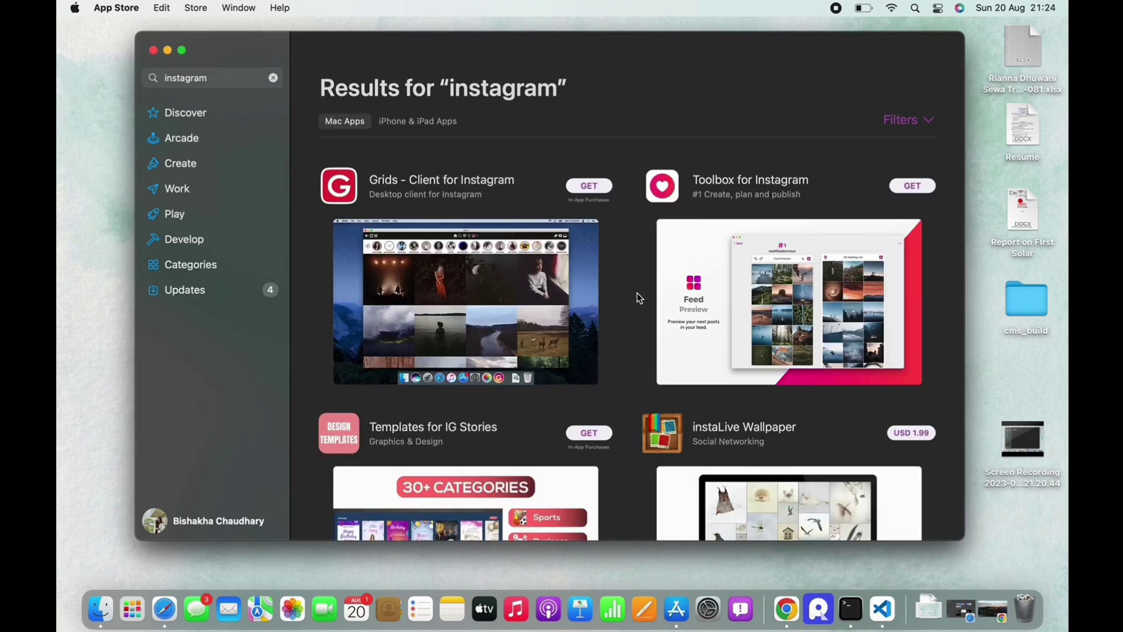
pyautogui.scroll(-5, 639, 298)
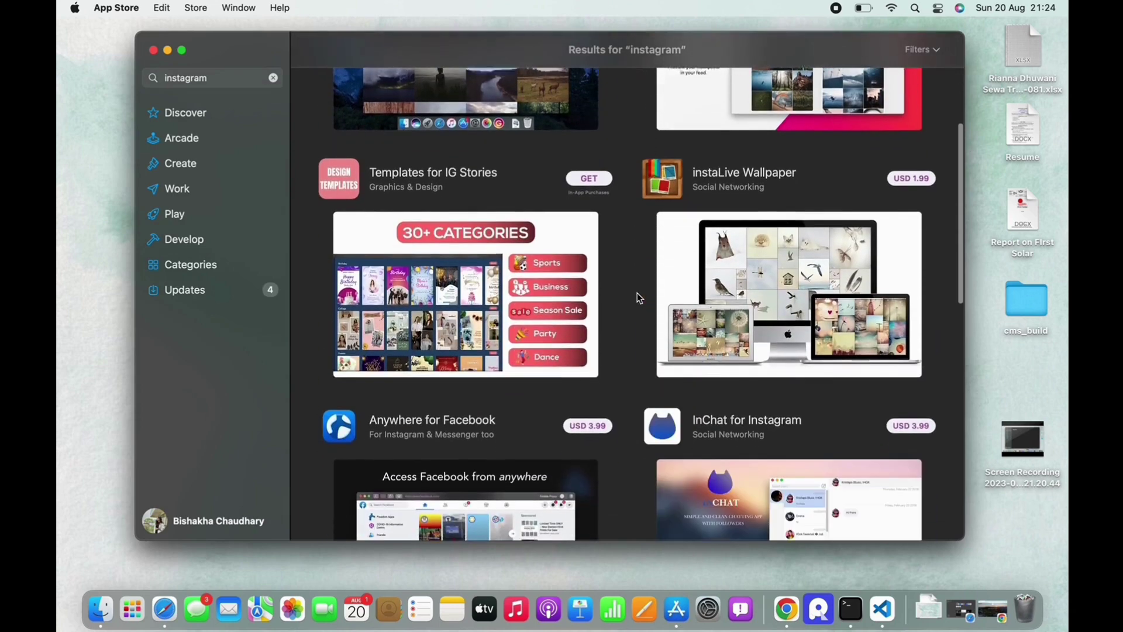
pyautogui.scroll(5, 638, 297)
pyautogui.click(154, 50)
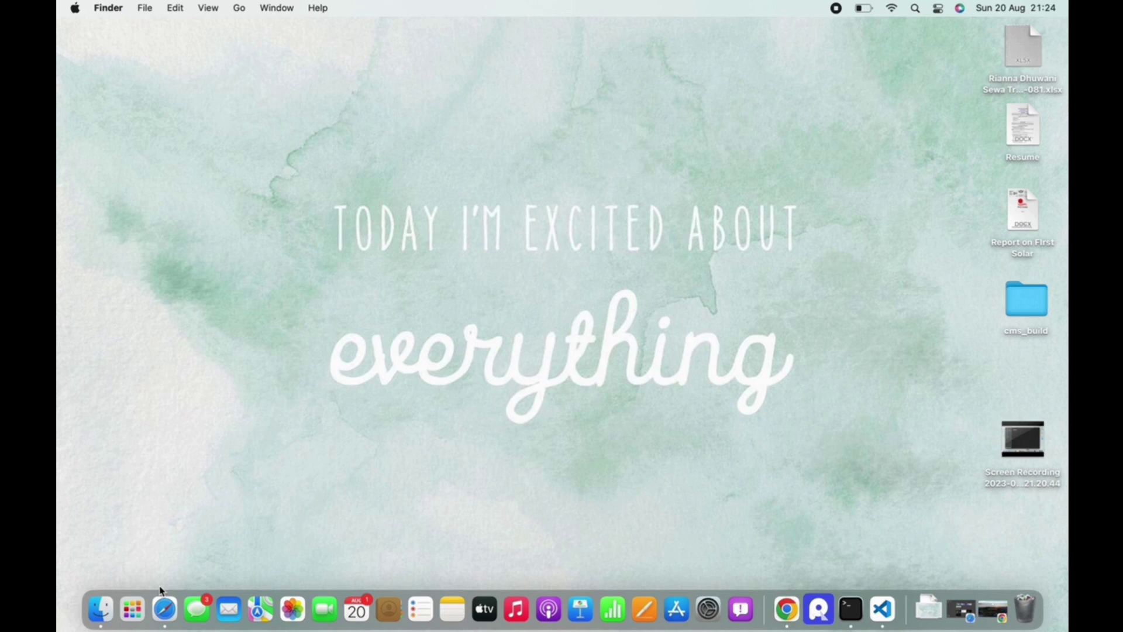
pyautogui.click(165, 608)
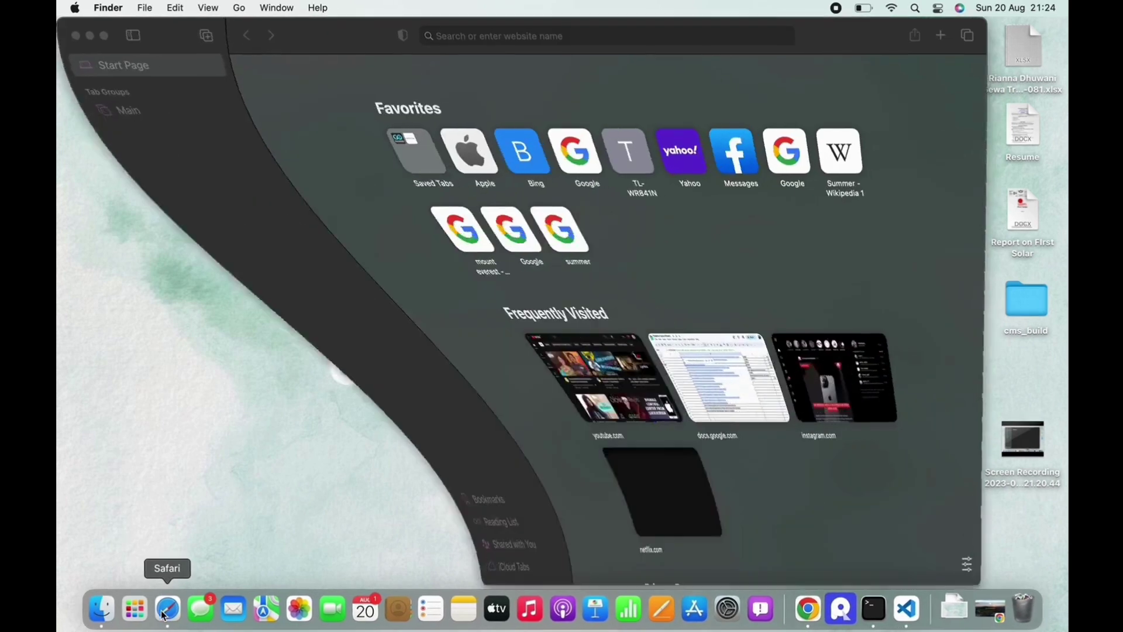
pyautogui.write('google chrome download')
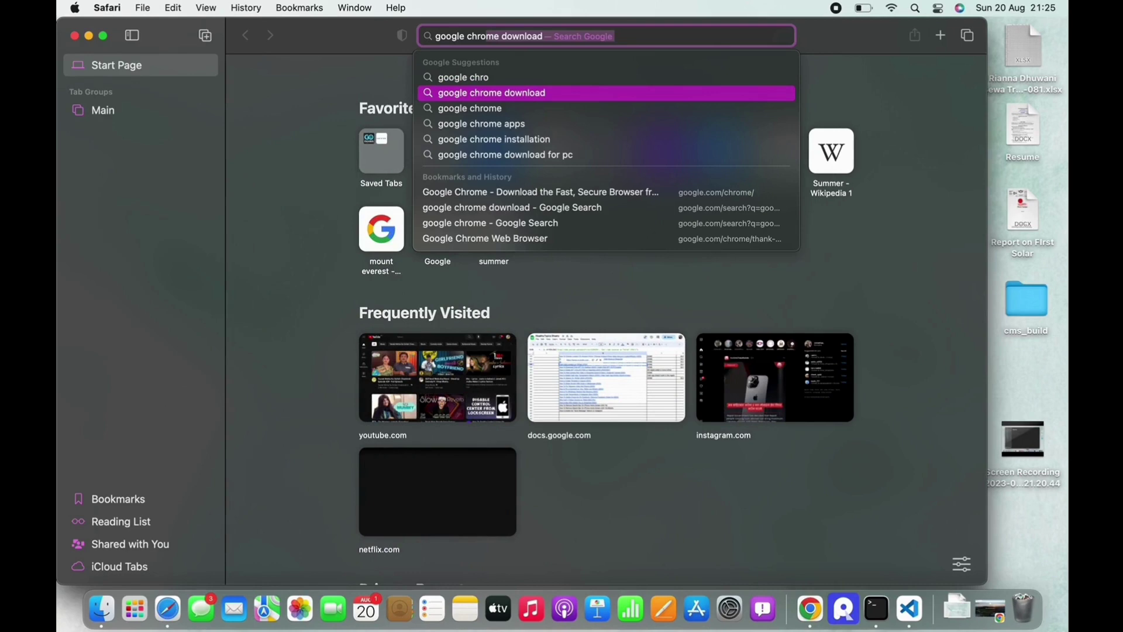
pyautogui.press('Return')
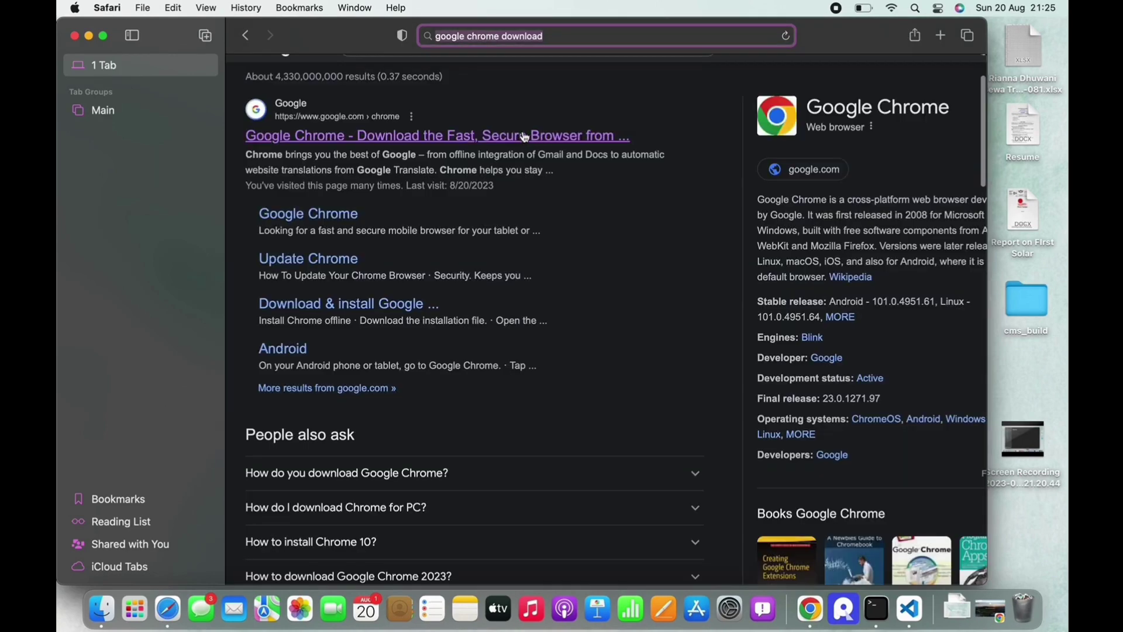
pyautogui.click(531, 138)
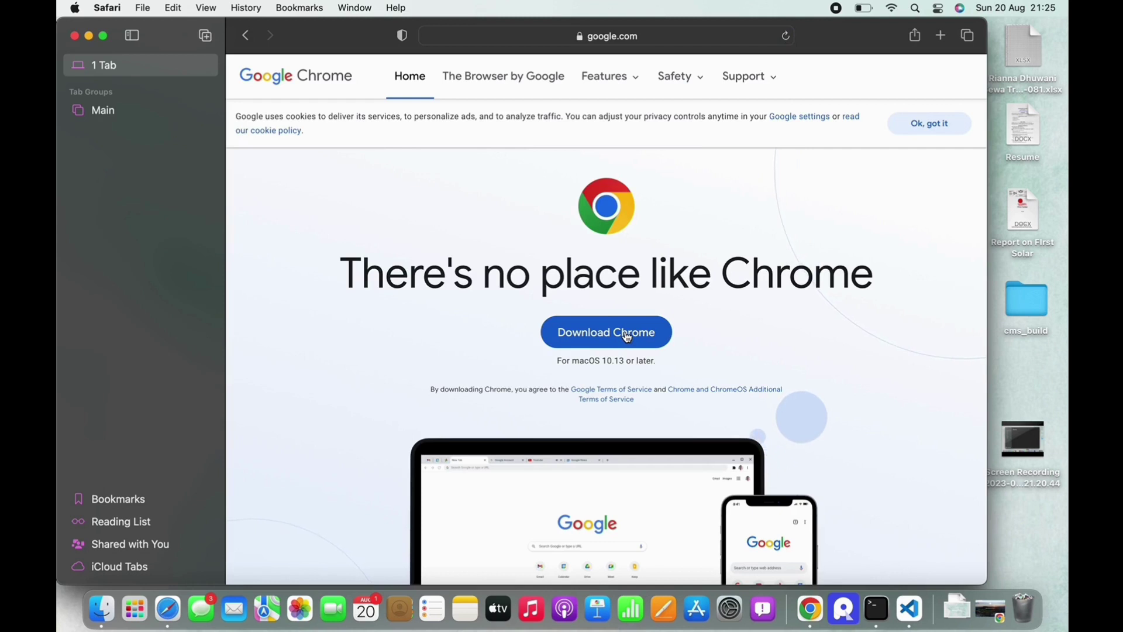
pyautogui.click(89, 35)
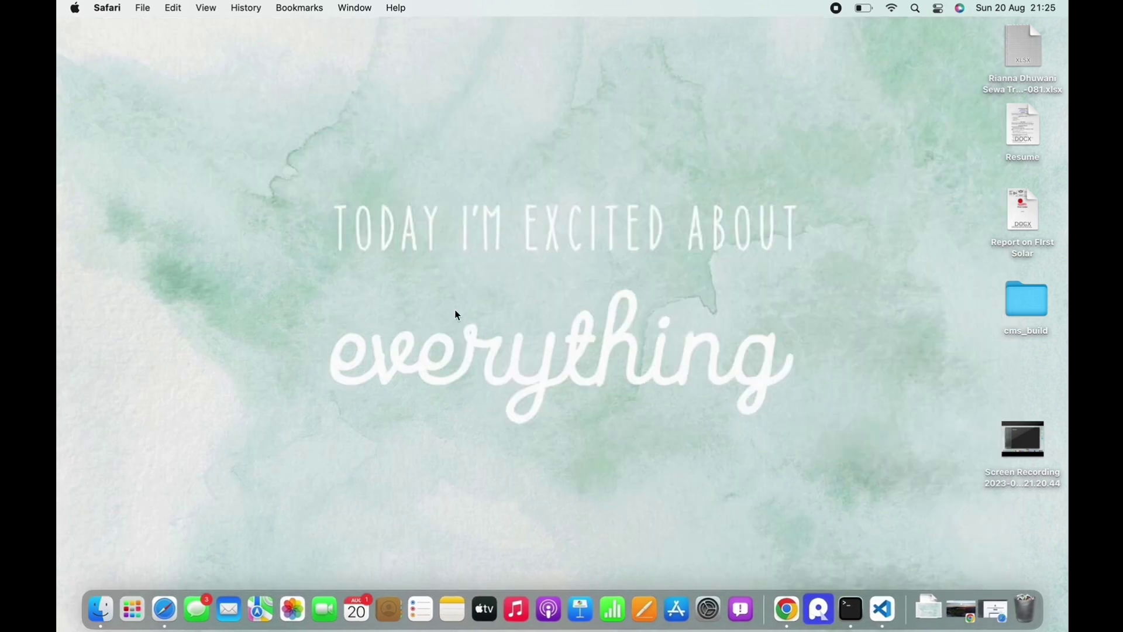
# - In Chrome, load instagram.com and install Instagram as an app via the three-dot menu
pyautogui.click(961, 608)
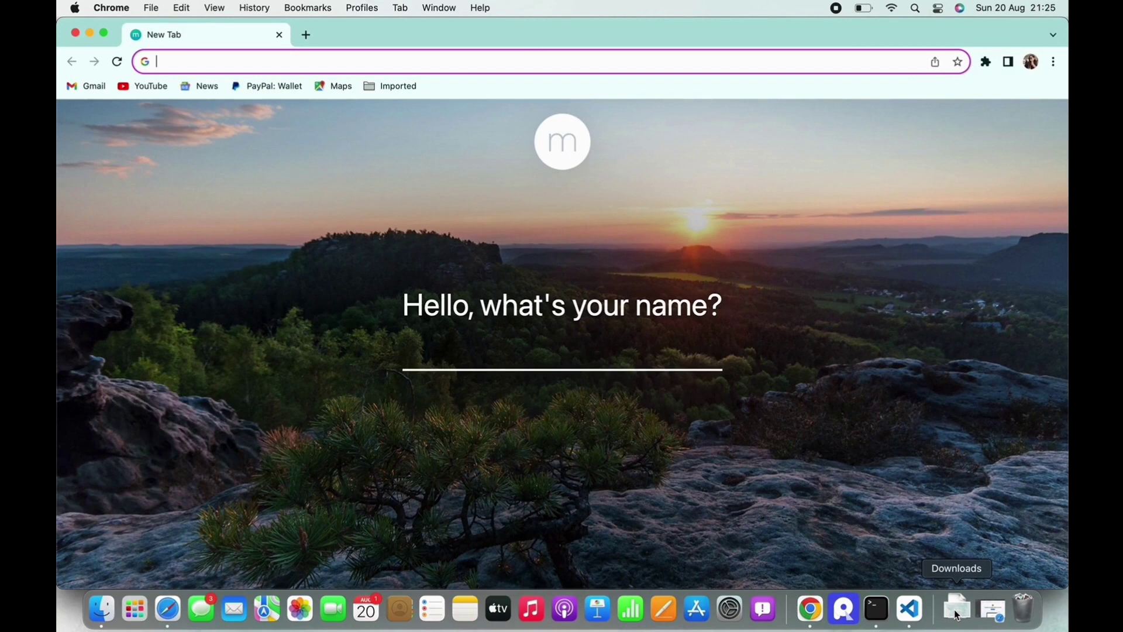
pyautogui.write('instagram.com')
pyautogui.press('Return')
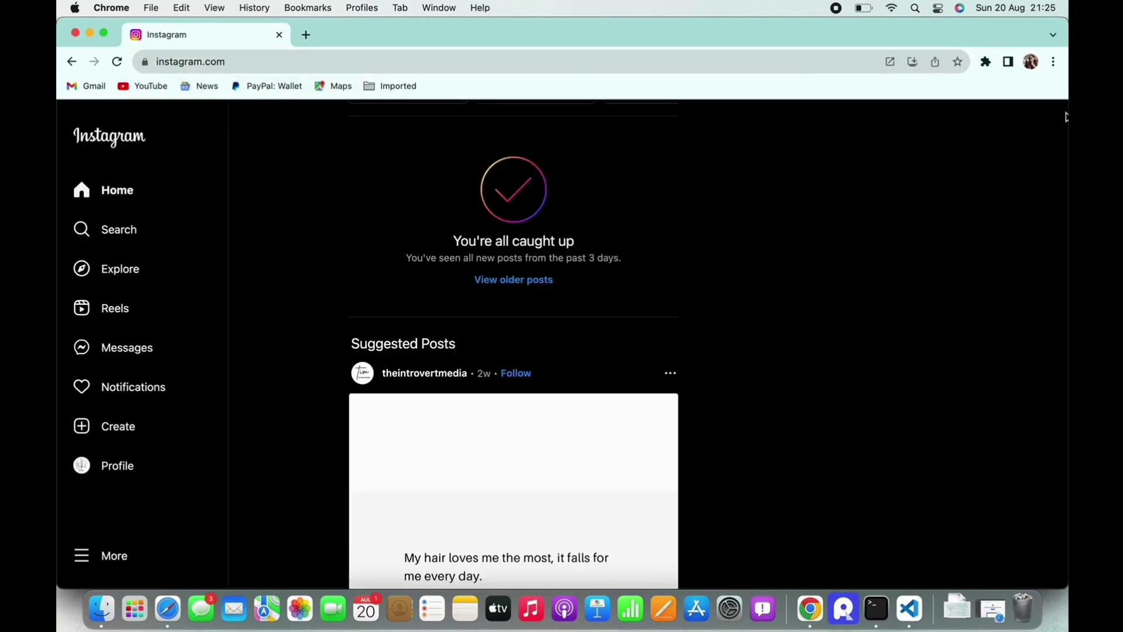
pyautogui.click(1054, 61)
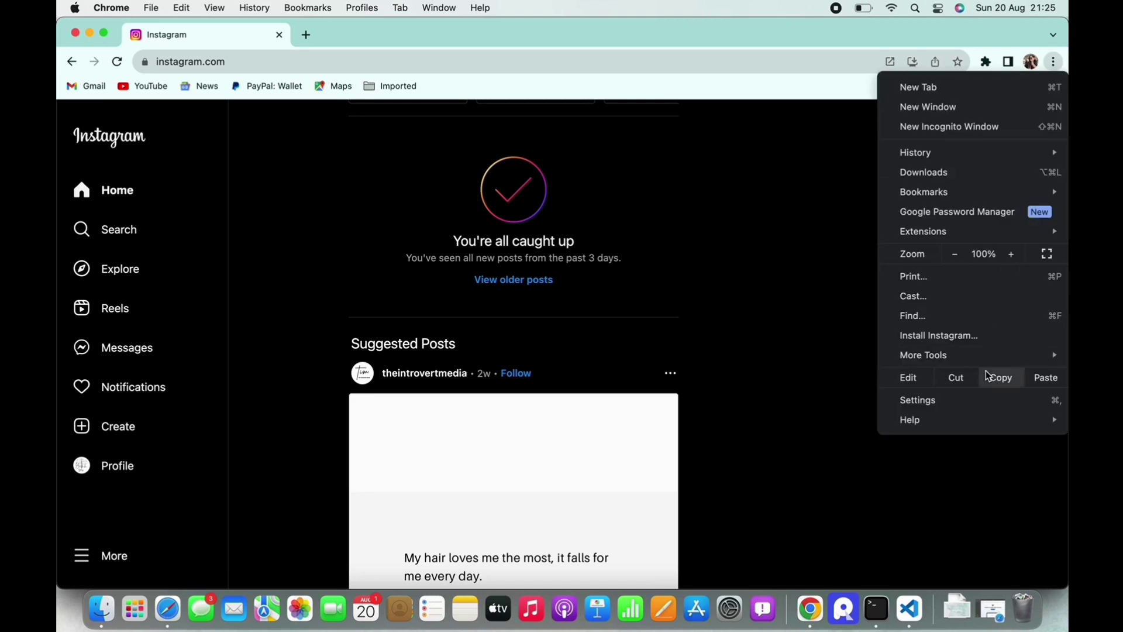
pyautogui.click(989, 334)
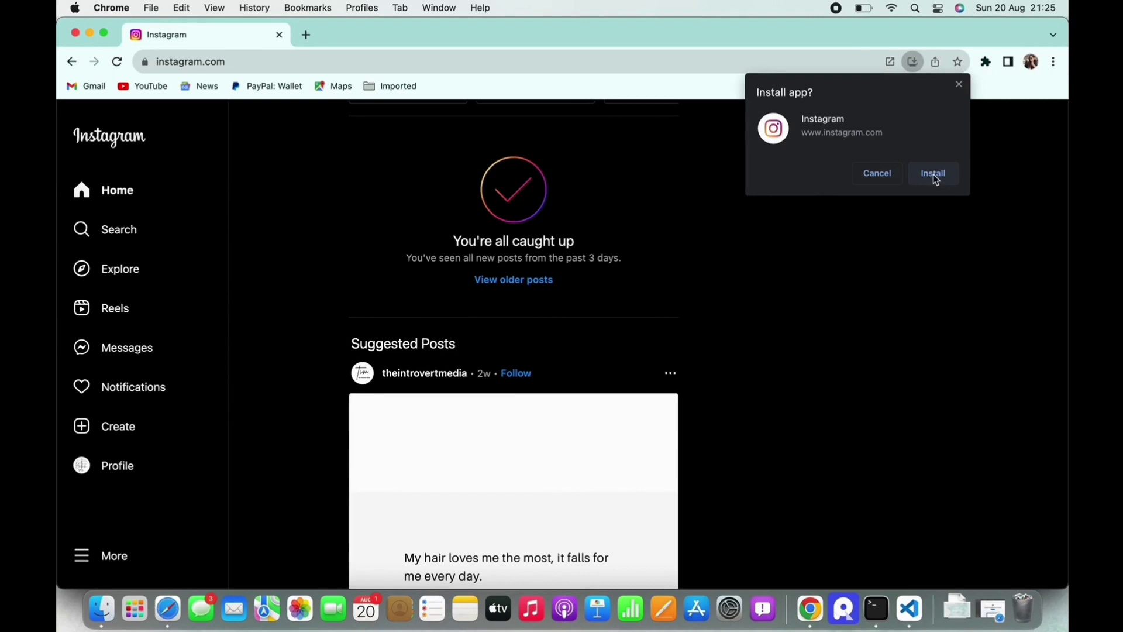
pyautogui.click(931, 173)
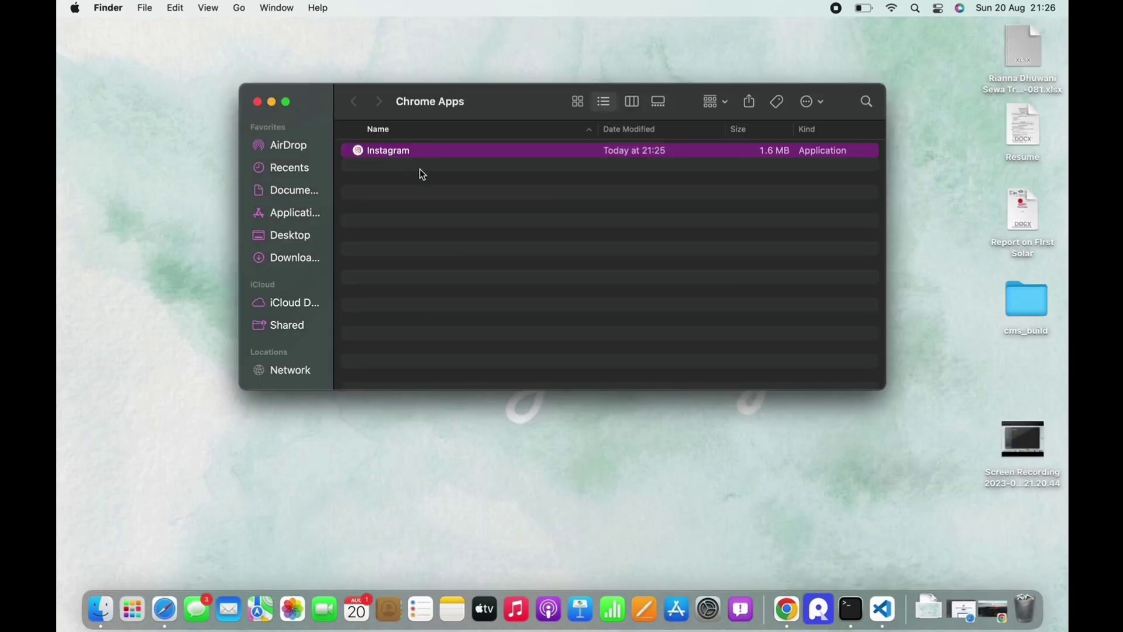
# - From Launchpad, drag the Instagram app into the Dock and dismiss Launchpad
pyautogui.click(133, 609)
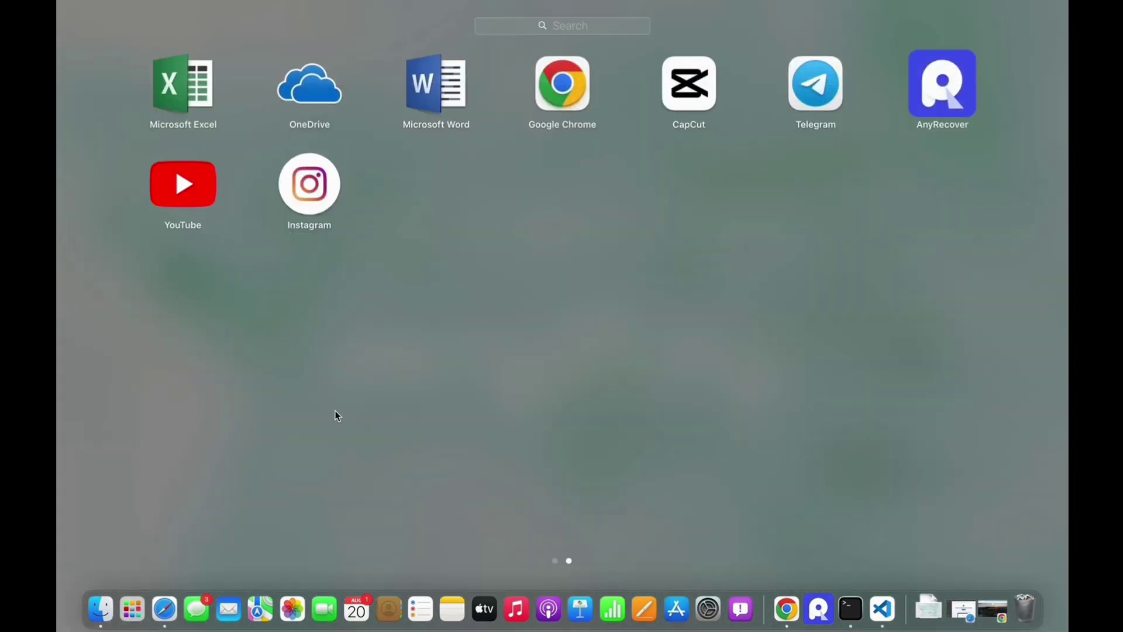
pyautogui.moveTo(309, 186); pyautogui.dragTo(505, 606)
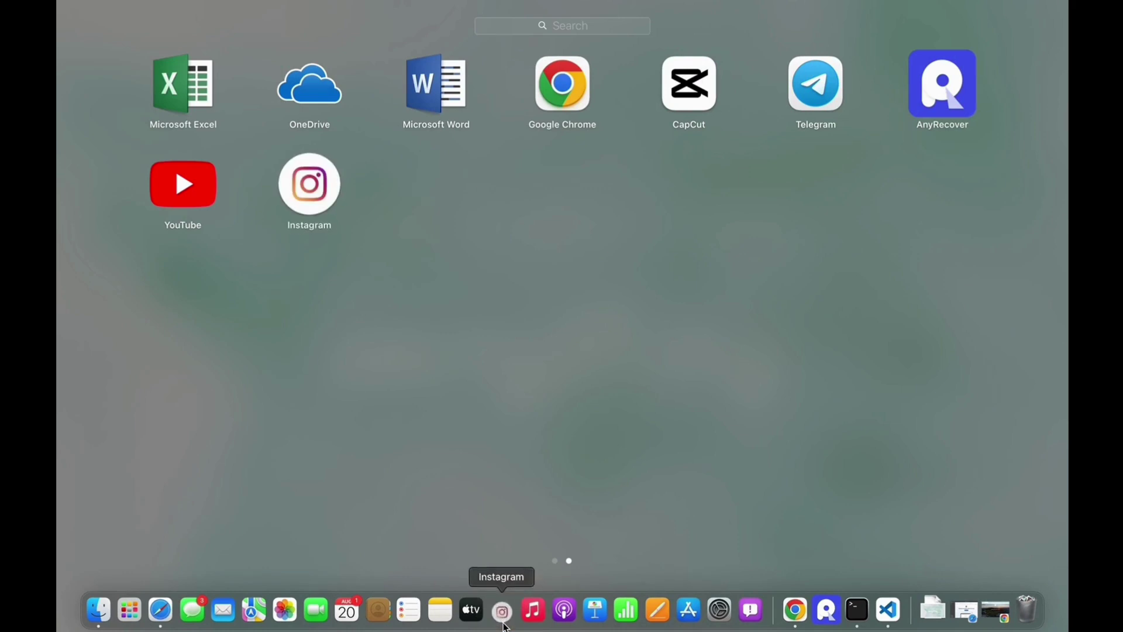
pyautogui.press('Escape')
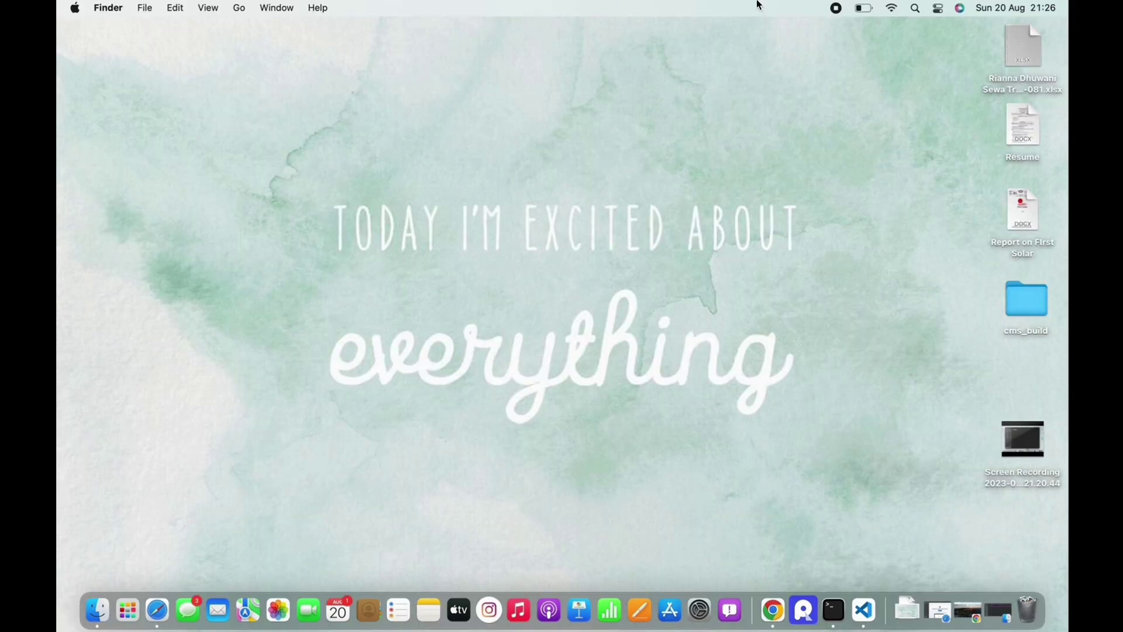